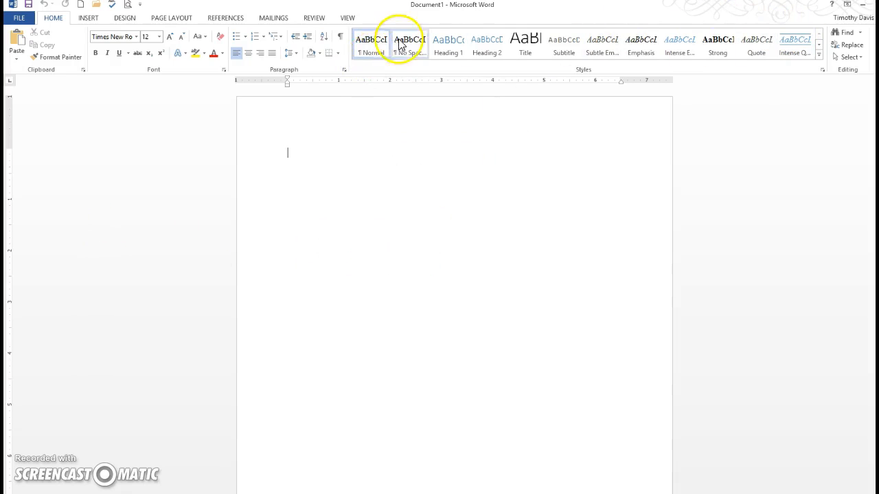
Apply the No Spacing style to the blank document.
left_click(366, 52)
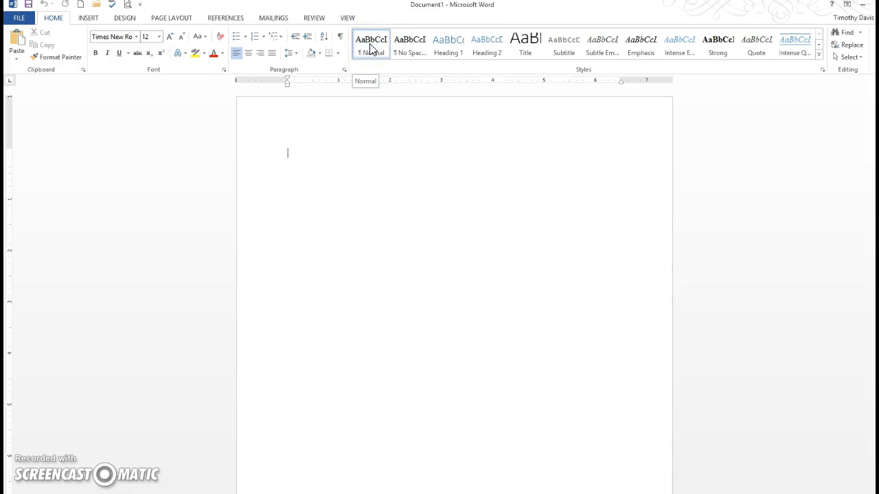
left_click(376, 47)
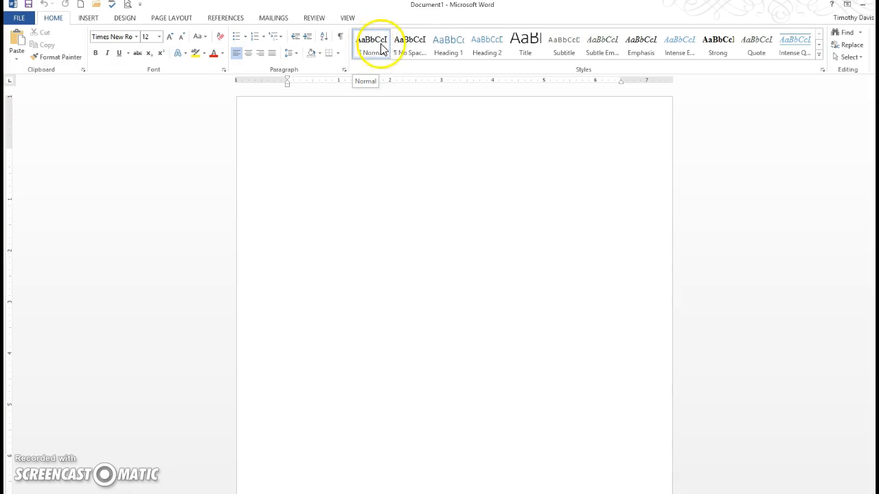
left_click(414, 55)
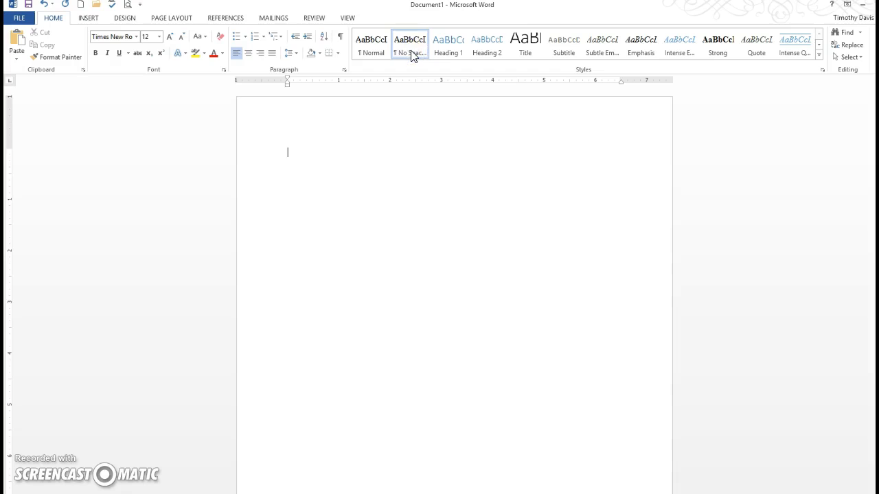
left_click(420, 155)
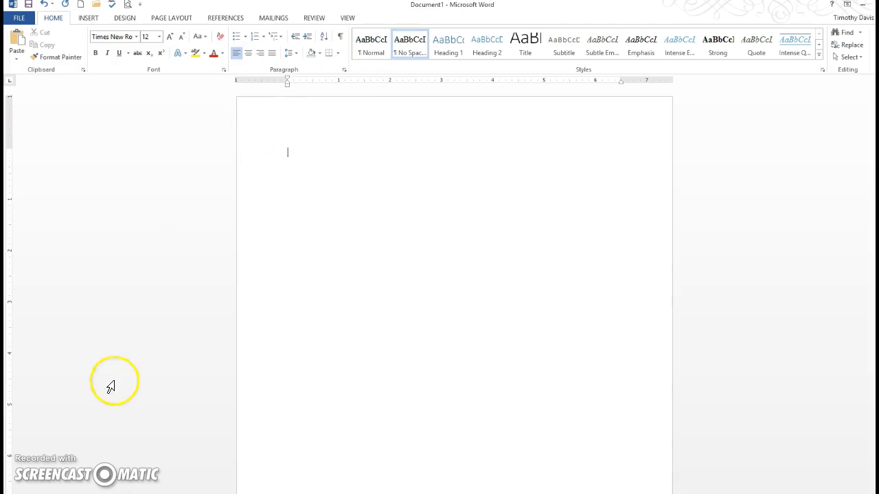
left_click(287, 449)
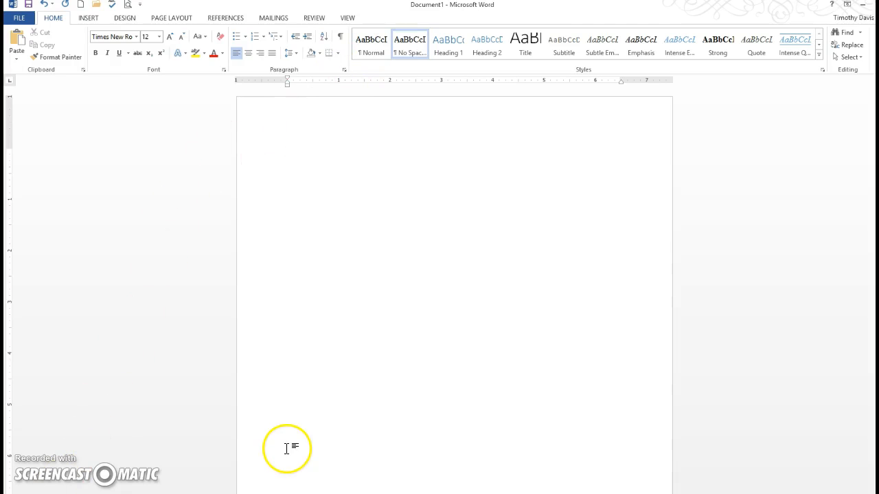
left_click(223, 69)
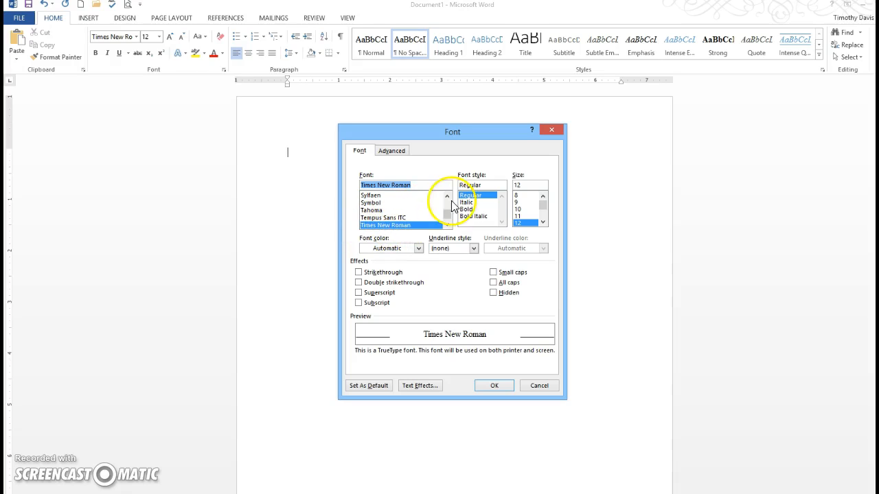
left_click(360, 386)
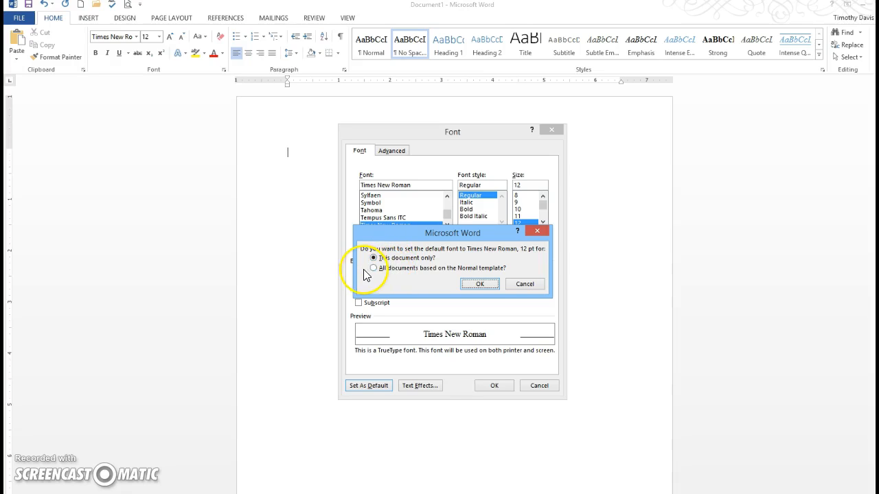
left_click(373, 268)
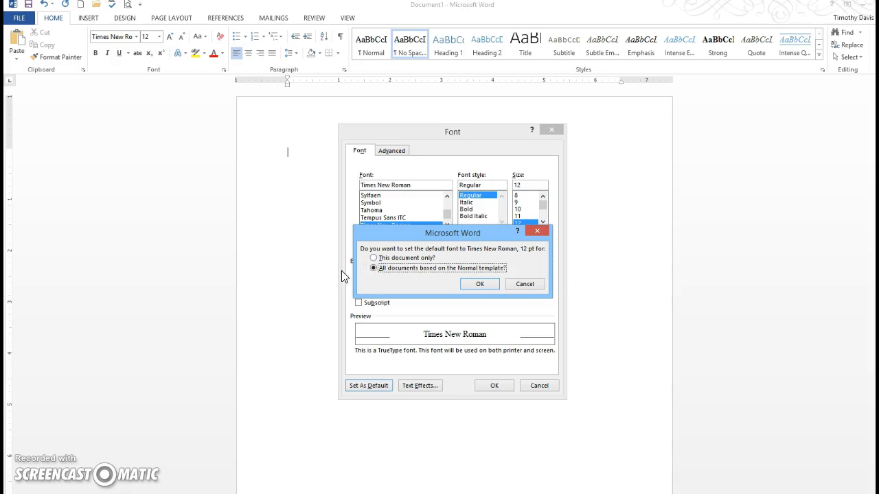
left_click(525, 284)
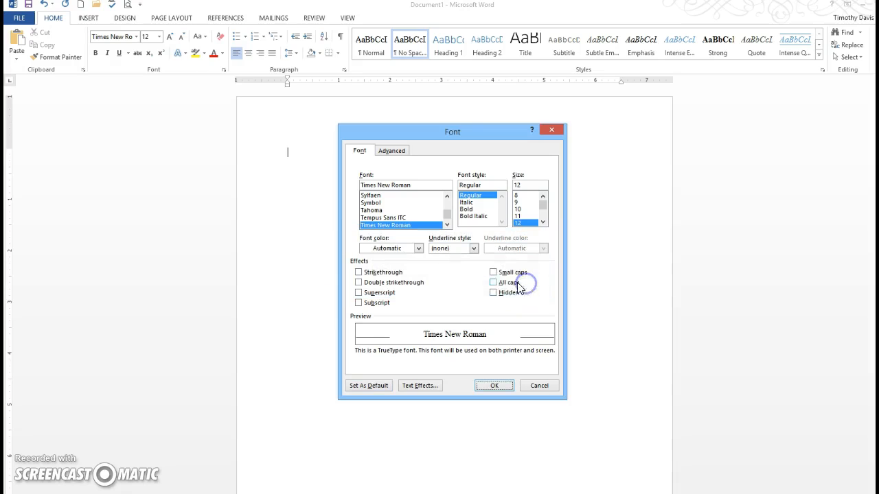
left_click(540, 385)
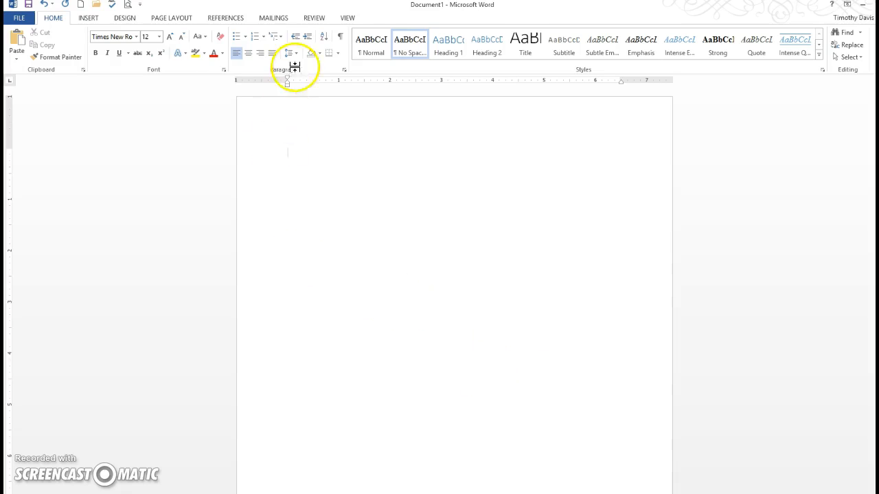
Set the paragraph line spacing to Double.
left_click(344, 71)
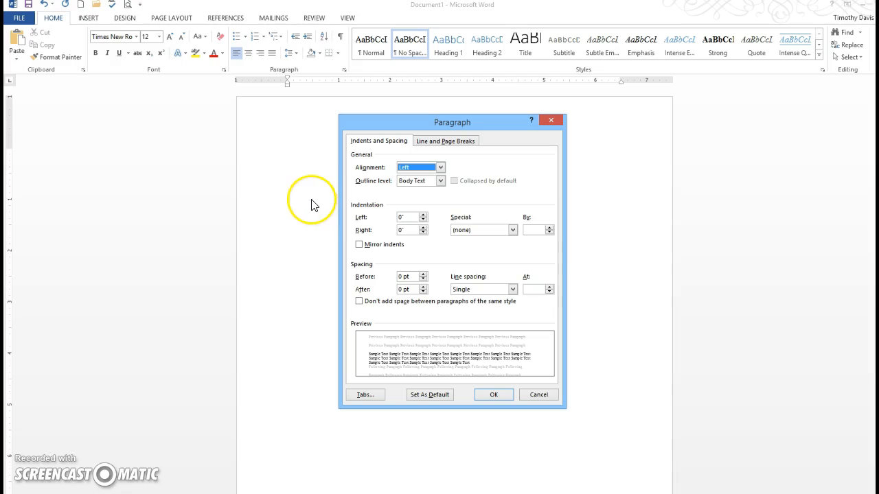
left_click(512, 290)
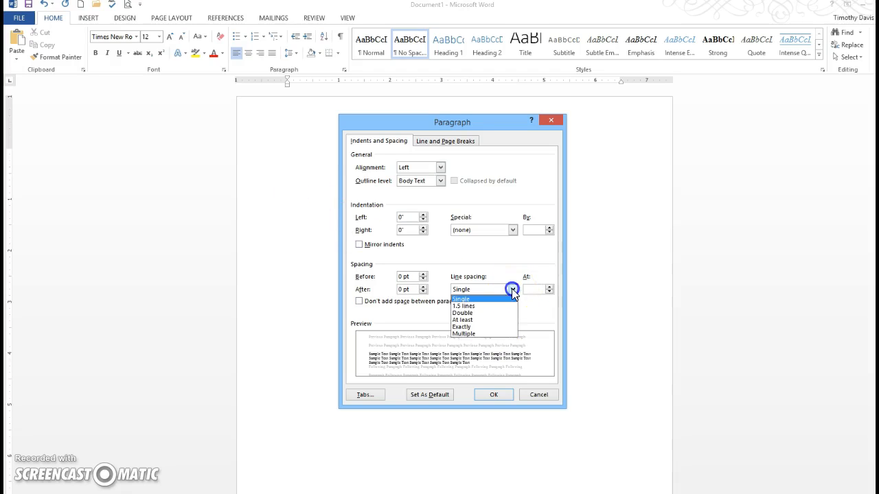
left_click(462, 313)
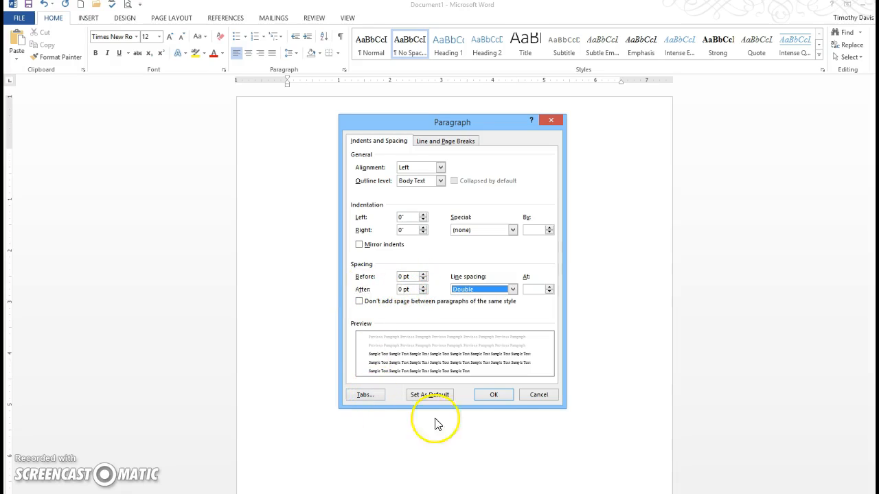
left_click(499, 394)
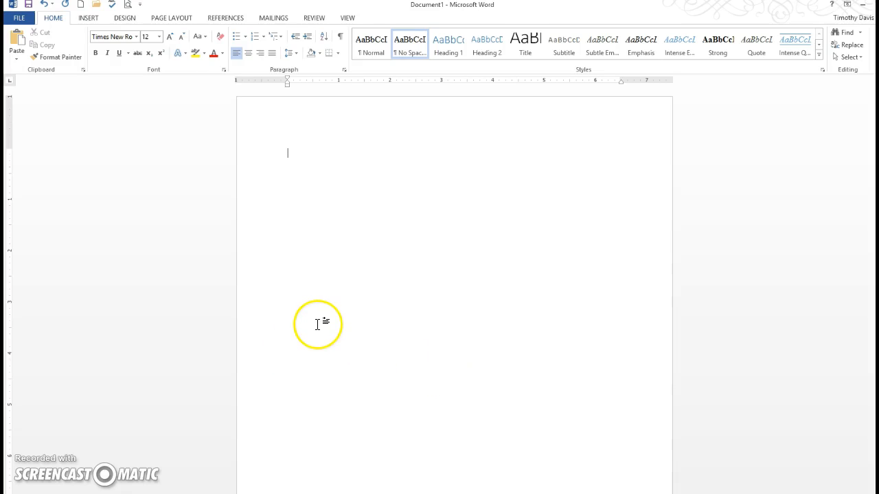
Insert a Plain Number 1 page number at the top of the first page.
left_click(88, 18)
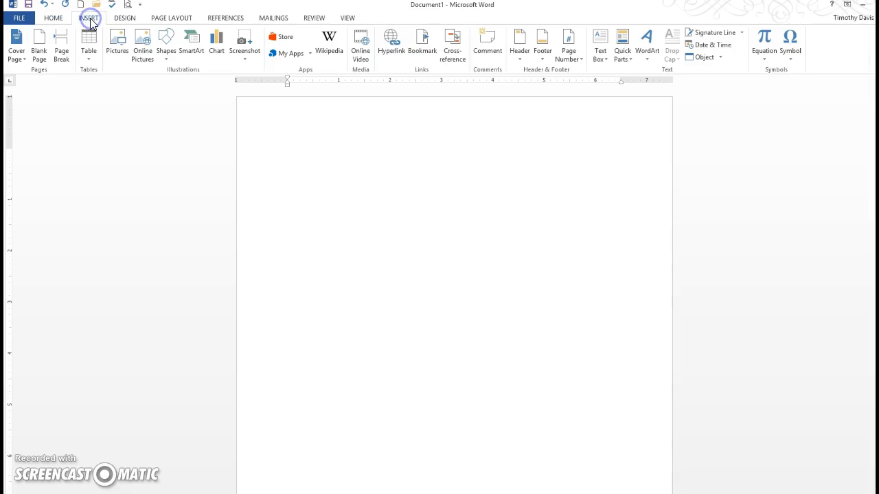
left_click(119, 46)
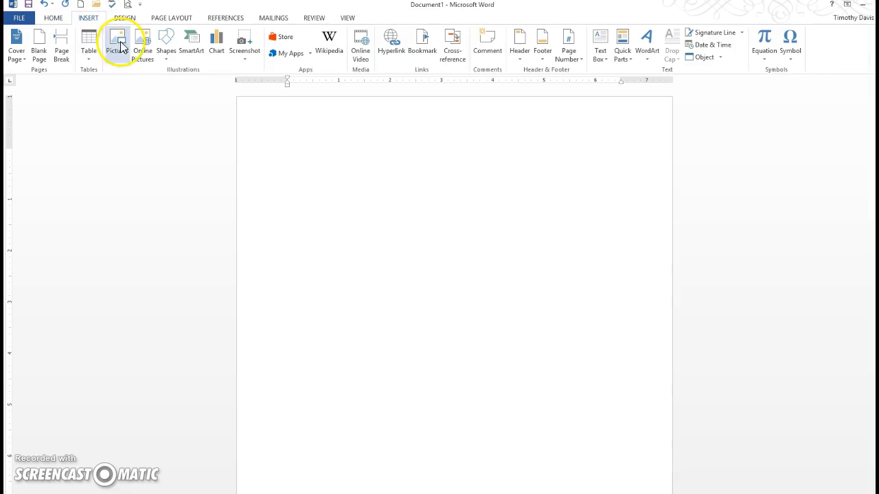
left_click(579, 59)
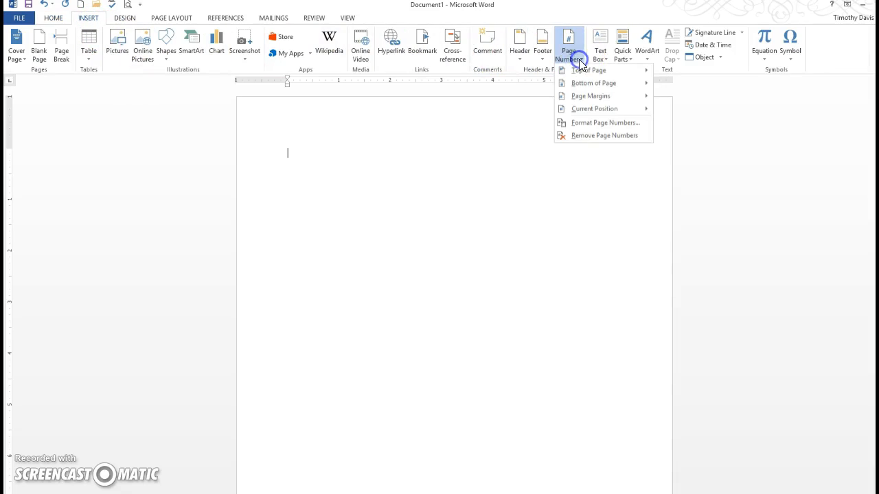
left_click(583, 69)
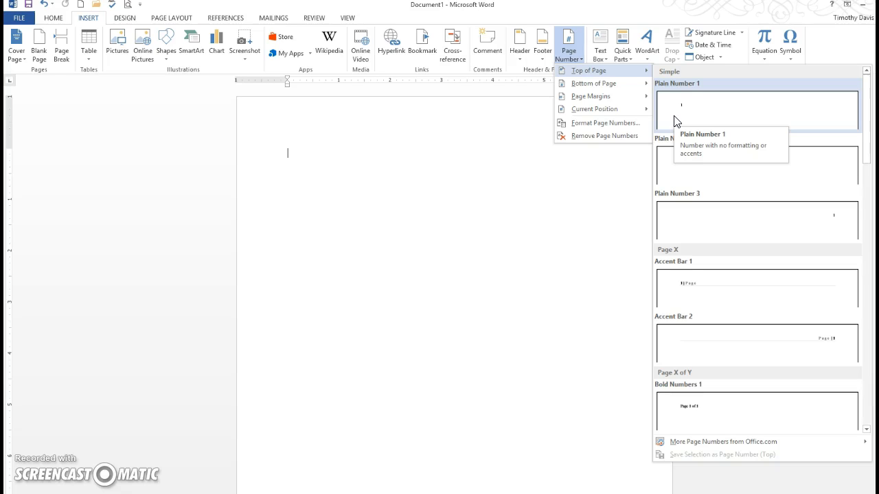
left_click(674, 120)
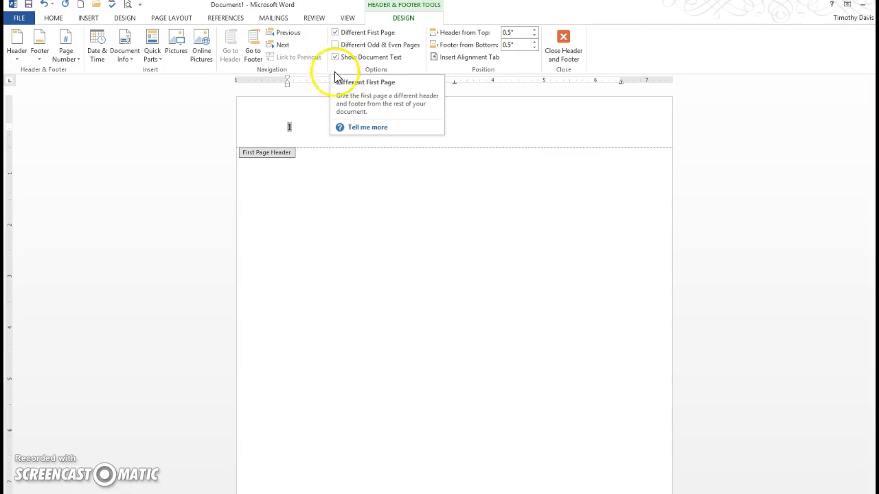
Add "Running head: APA TEMPLATE" before the first-page header's page number, align the number at the right margin, and return to the body.
left_click(376, 242)
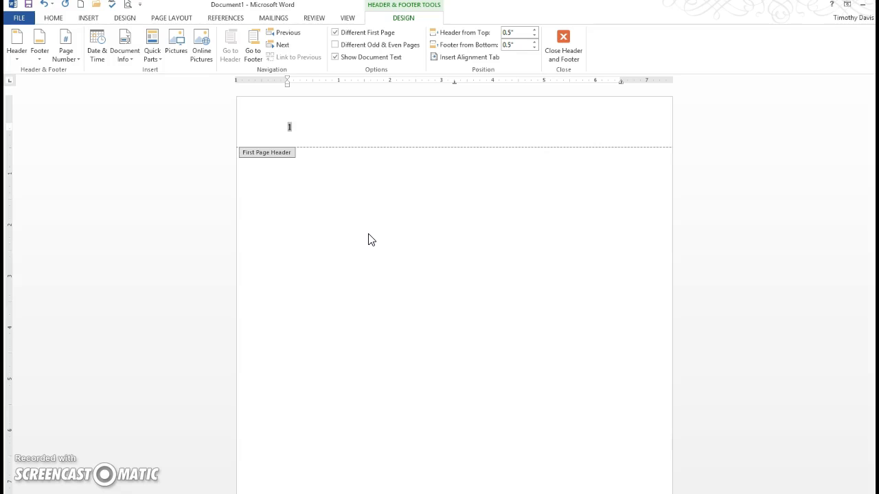
type("Running head")
type(":")
type("APA TEMPLATE")
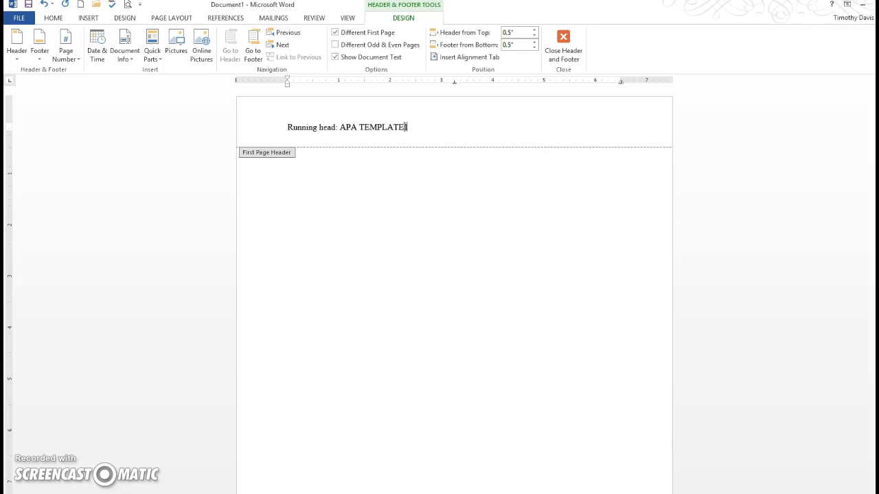
key("Tab")
key("Tab")
left_click(567, 42)
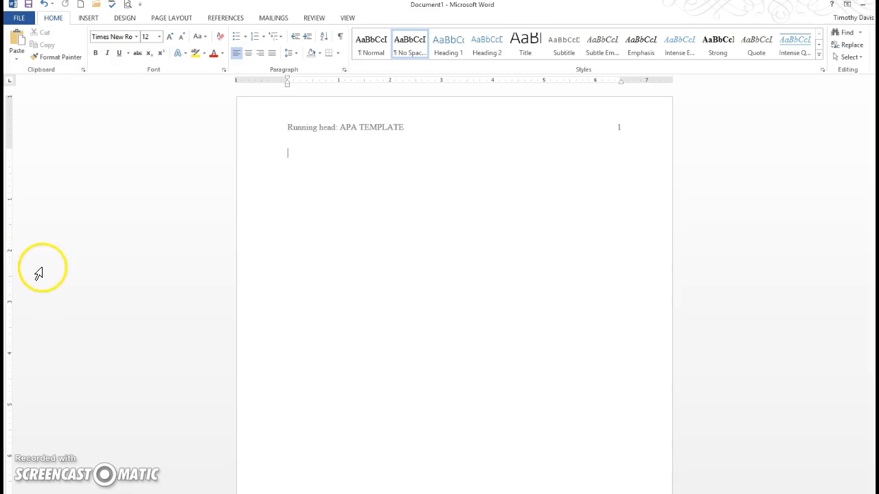
Create a centred title block starting three lines down, with "APA Template", the author's full name and "Southern New Hampshire University" on separate lines.
key("ctrl+e")
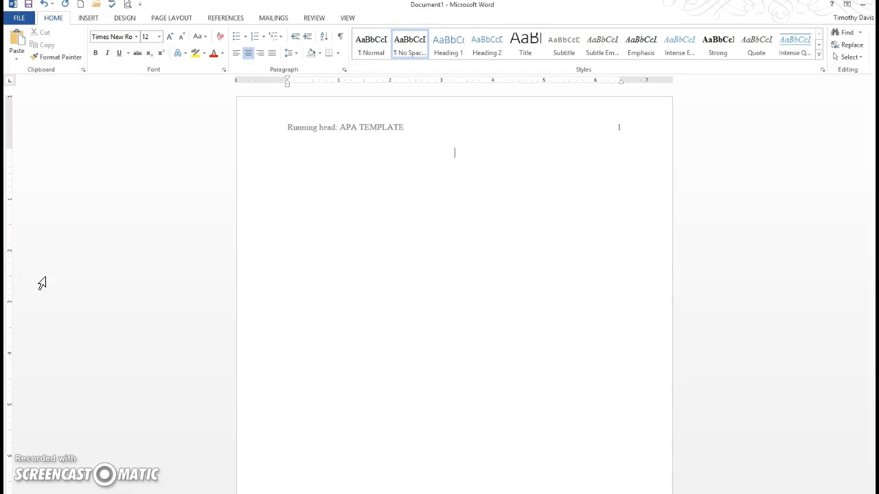
key("Return")
key("Return")
key("Return")
type("APA")
type(" Templat")
type("e ")
type("Timothy ")
type("O. Davis")
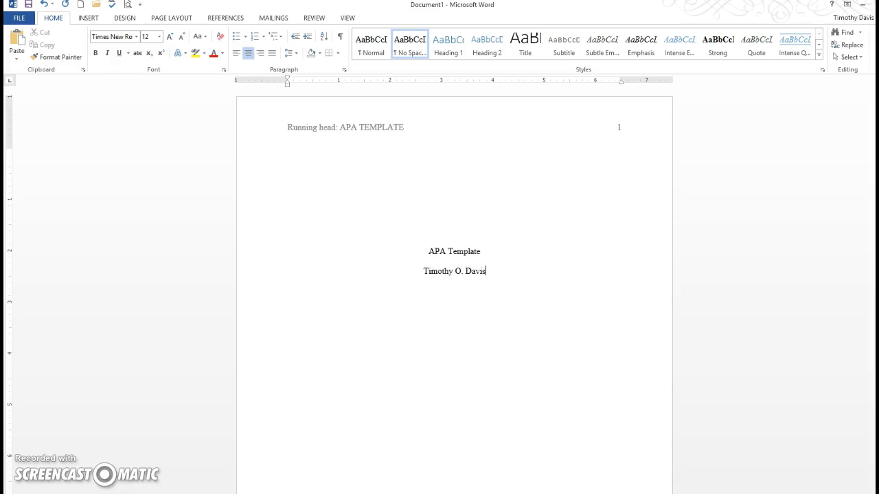
key("Return")
type("Southern New Hampshire University")
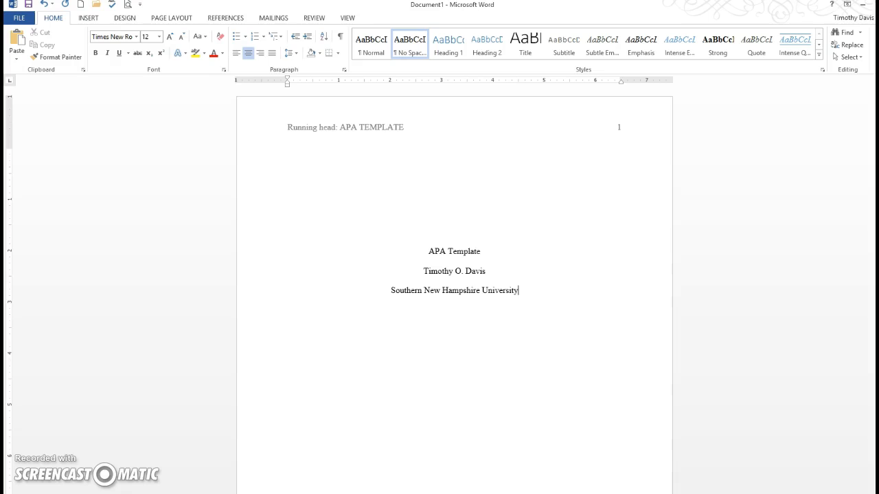
Insert a page break on a new line below the university name.
key("Return")
left_click(98, 17)
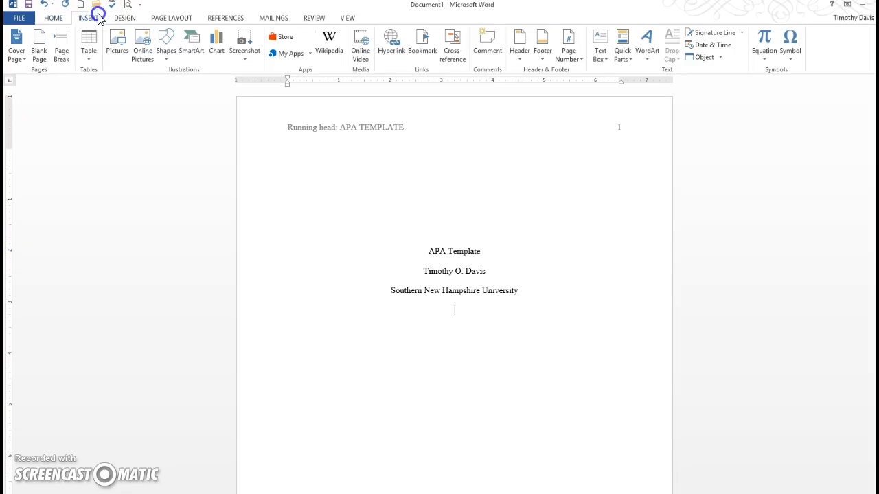
left_click(60, 55)
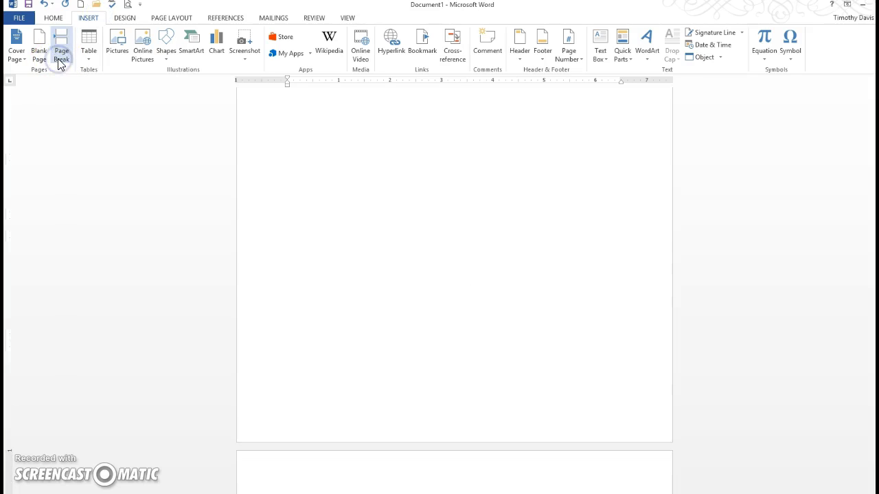
Insert a Plain Number 1 page number in the header of the second page and compare it with the first-page header.
scroll(339, 240, "down", 2)
scroll(340, 240, "down", 2)
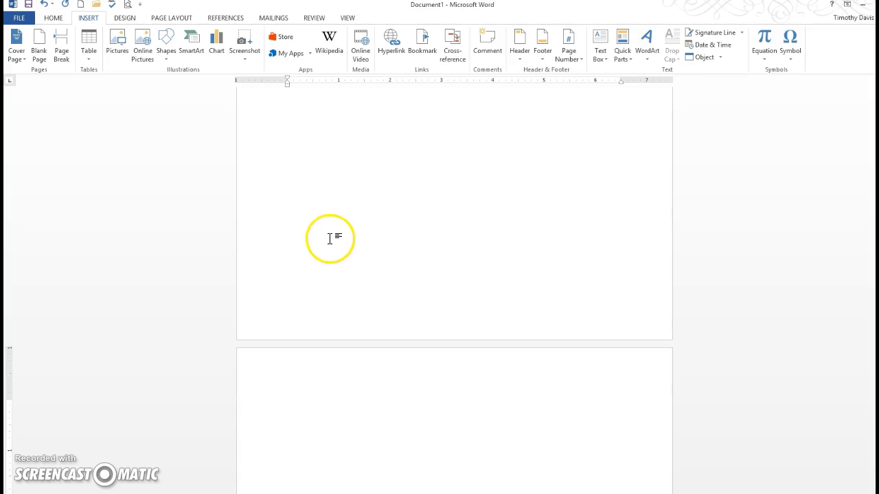
left_click(574, 55)
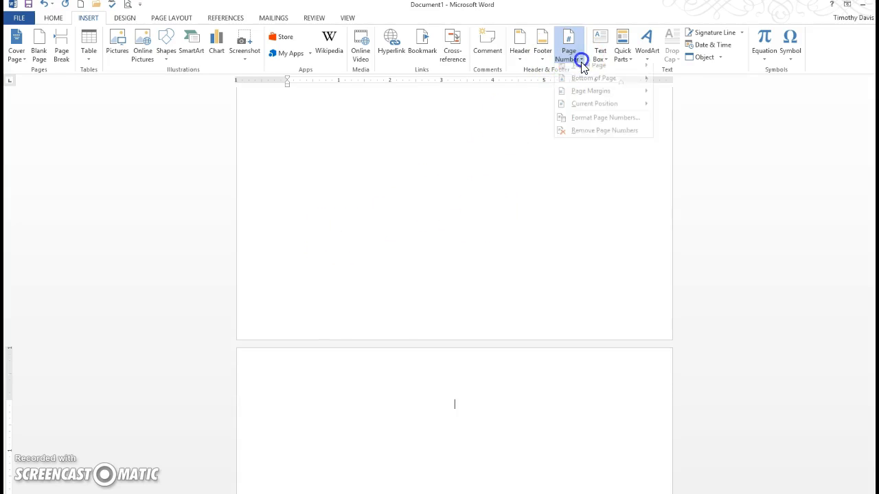
mouse_move(585, 69)
left_click(683, 108)
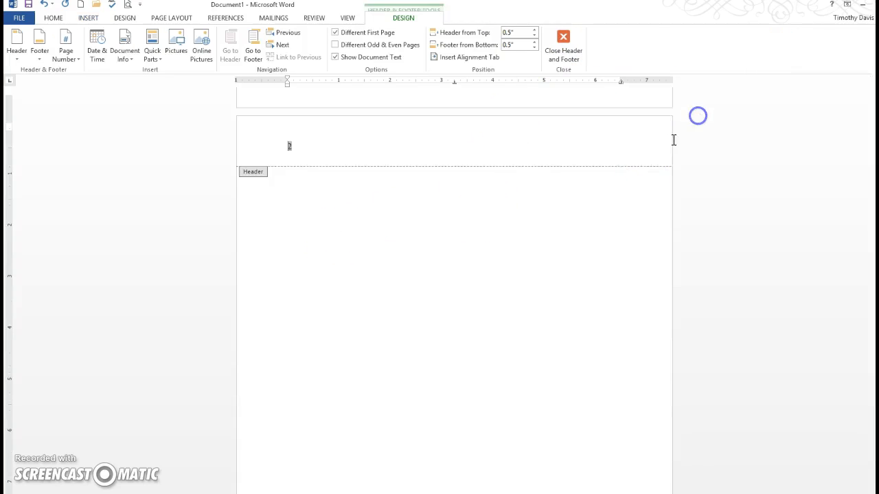
scroll(346, 268, "up", 5)
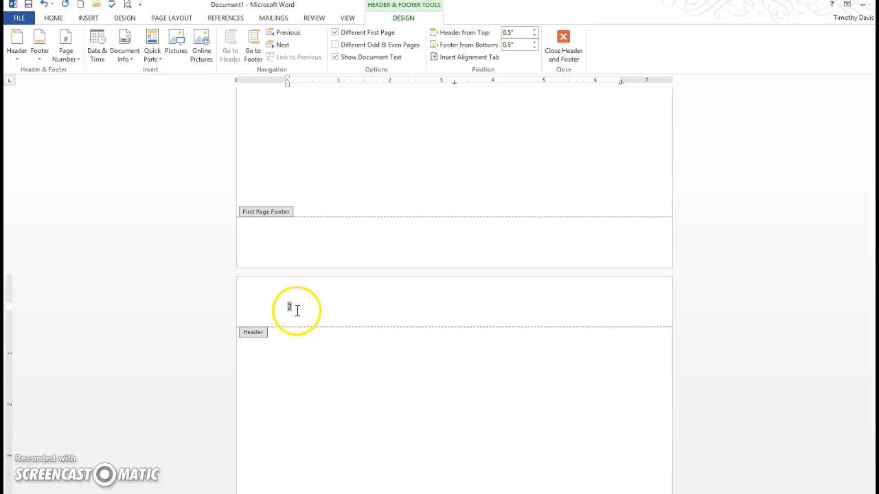
left_click(421, 306)
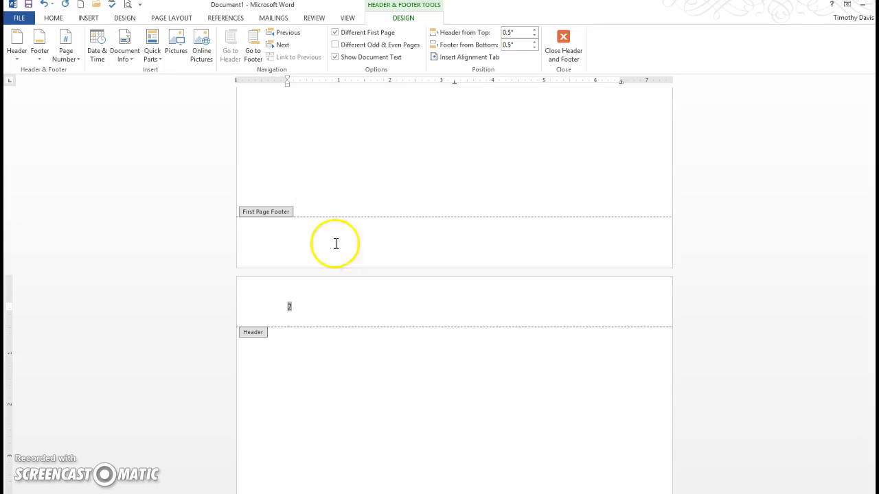
scroll(443, 381, "up", 10)
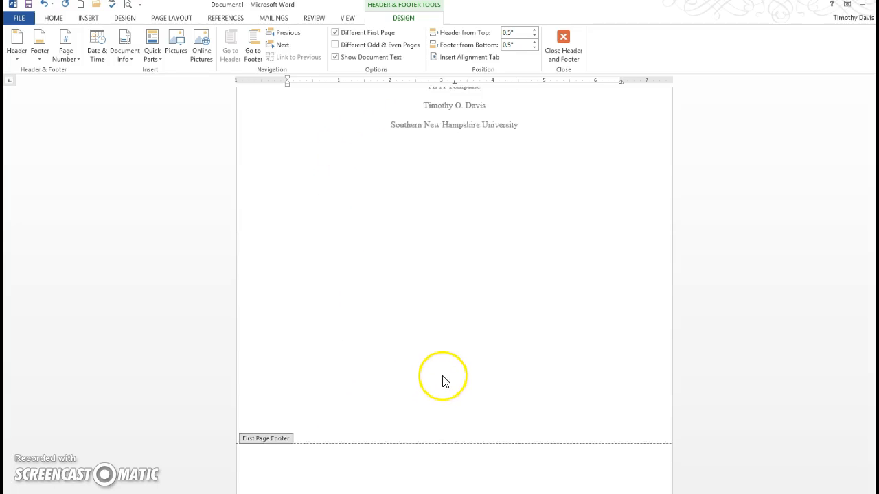
scroll(445, 381, "up", 2)
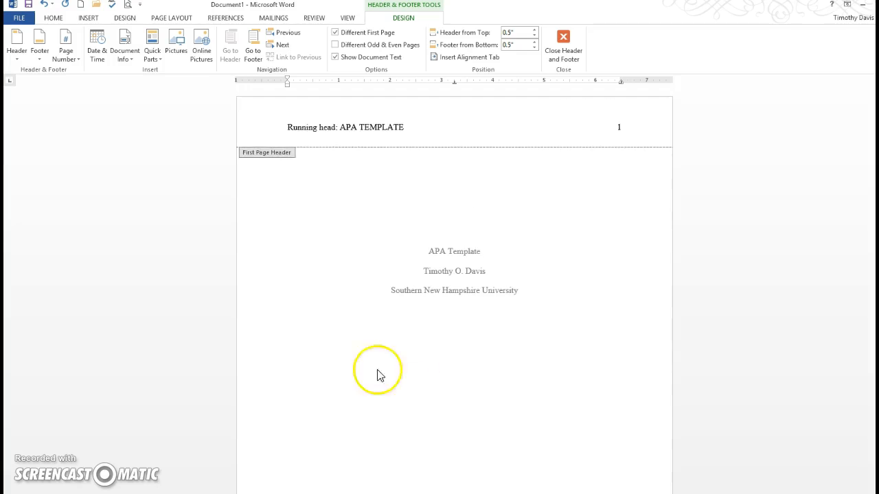
scroll(465, 324, "down", 1)
scroll(464, 329, "down", 10)
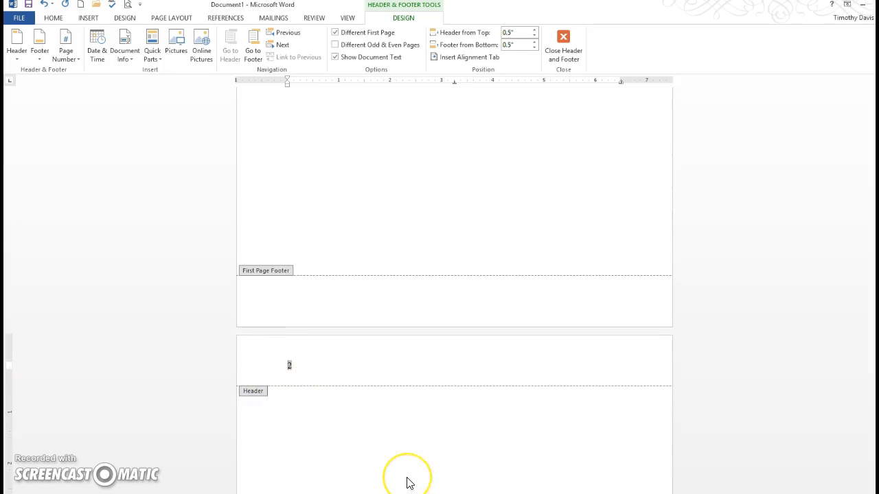
Add "APA TEMPLATE" before the second-page header's page number, align the number at the right margin, and return to the body.
type("APA TEM")
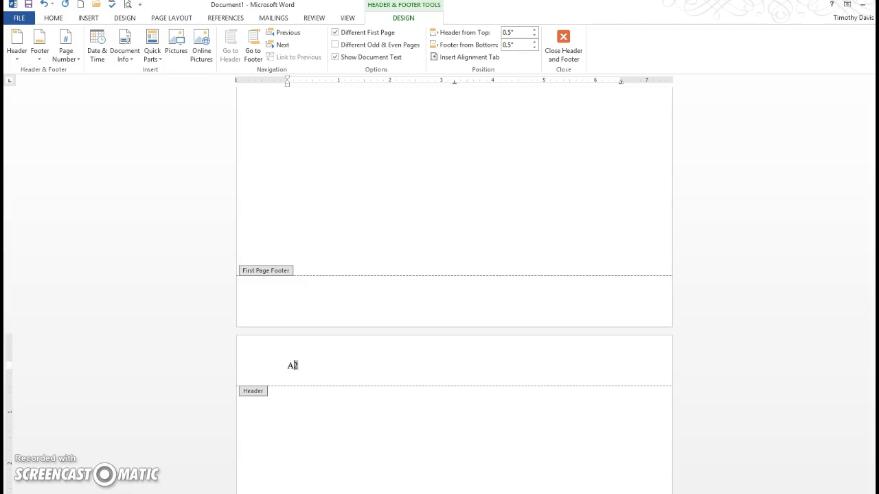
type("PLATE")
key("Tab")
key("Tab")
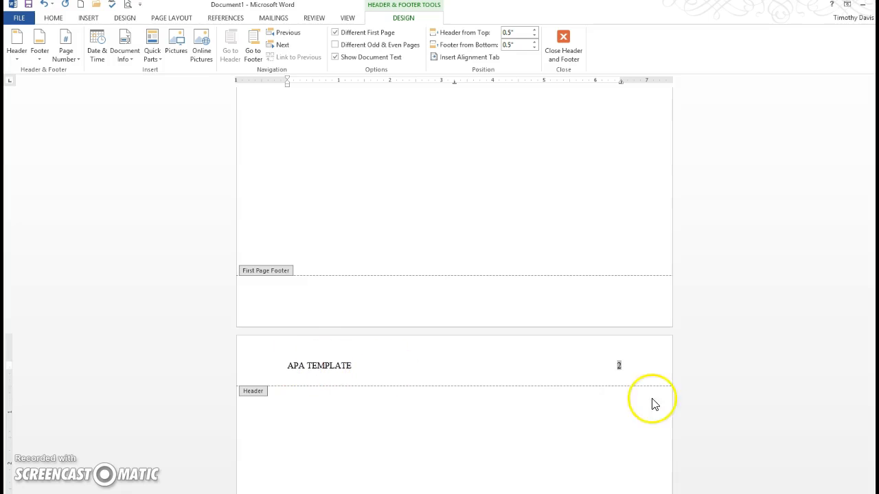
left_click(565, 42)
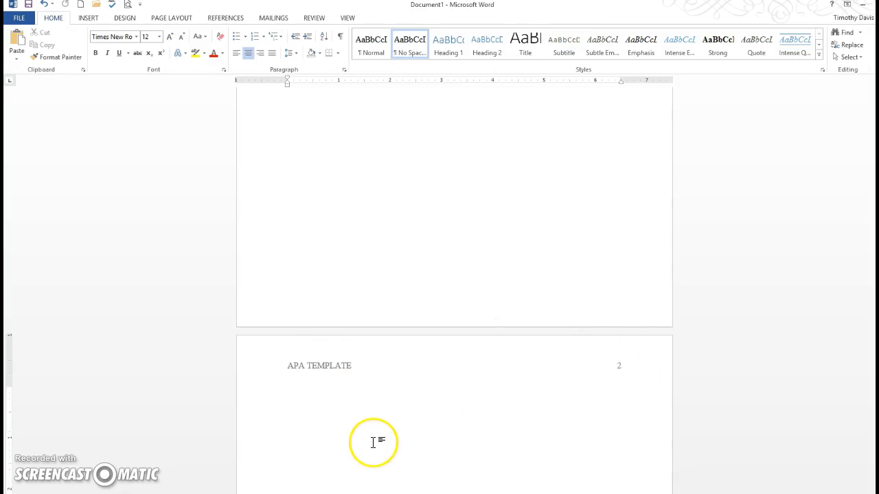
Title the second page "APA Template" and, after a page break below it, head the third page "References".
type("A")
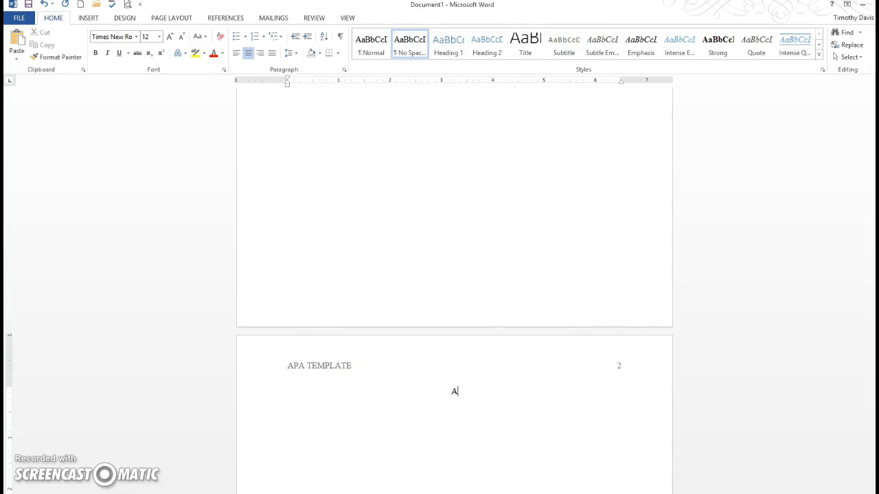
type("PA Template")
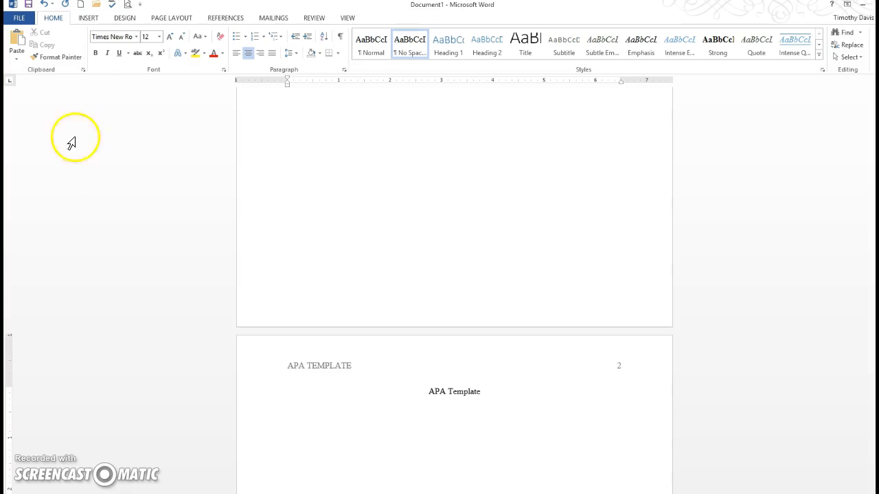
left_click(88, 17)
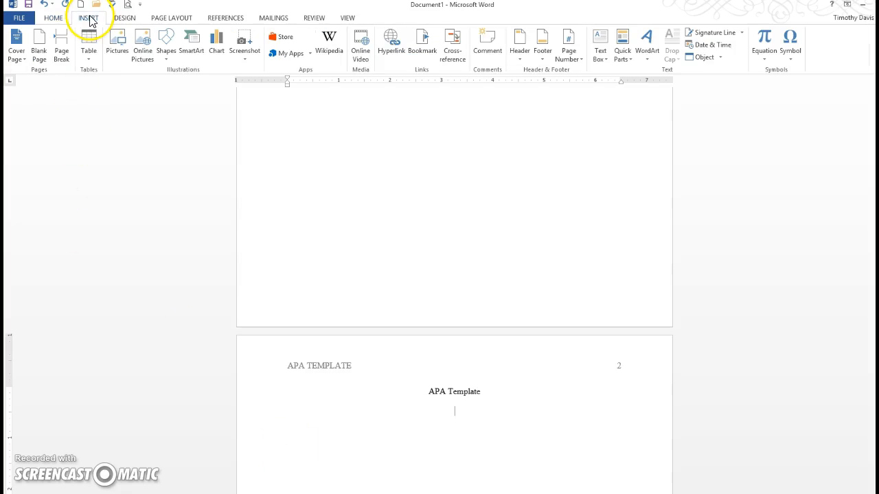
left_click(61, 53)
scroll(336, 199, "down", 3)
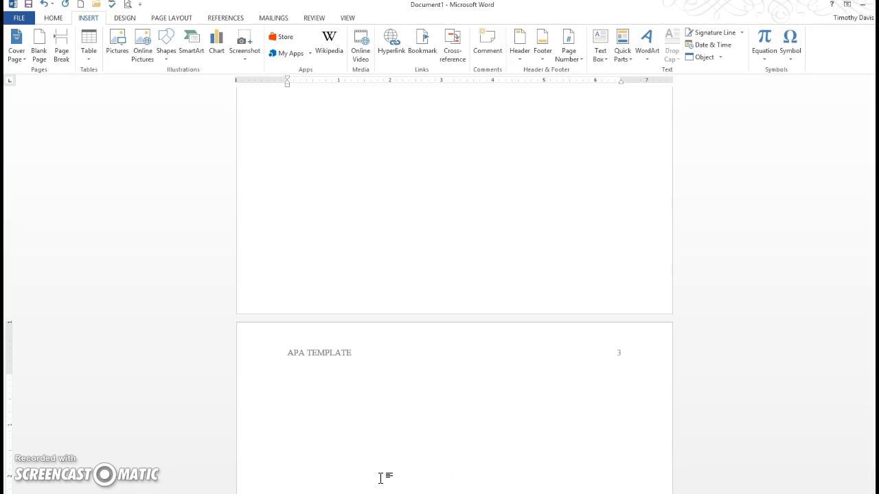
type("References")
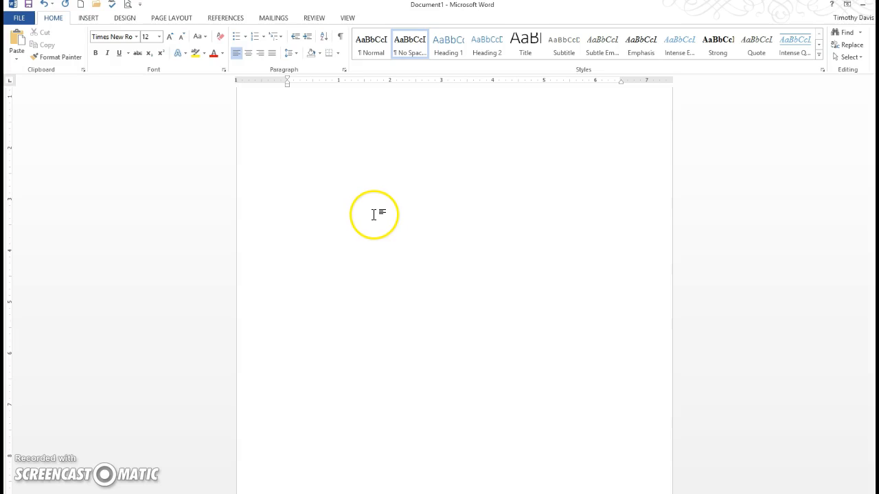
Check that the blank document's paragraph settings use double line spacing with 0 pt before and after.
scroll(378, 218, "up", 3)
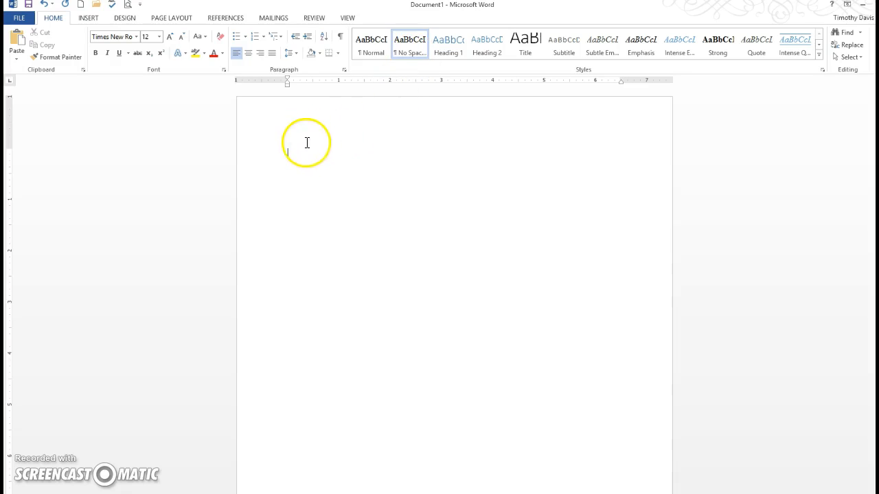
left_click(344, 70)
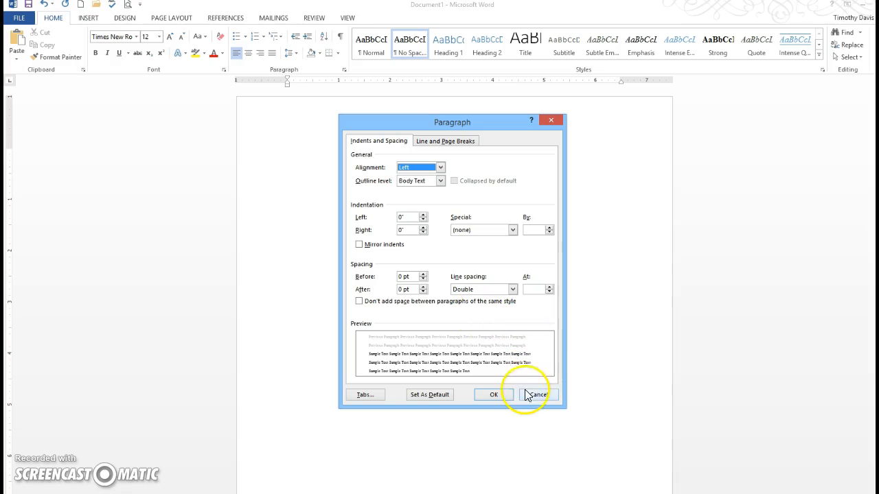
left_click(498, 395)
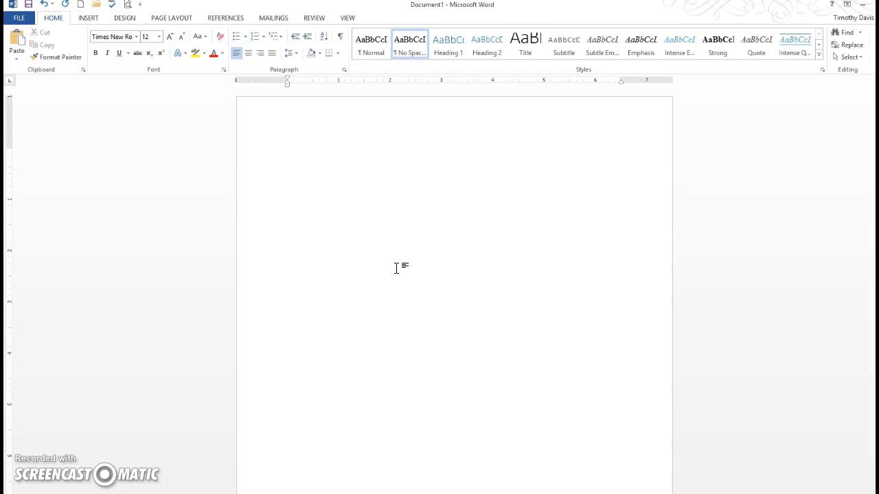
Insert a Plain Number 3 page number at the top of the blank document's first page.
left_click(388, 263)
left_click(90, 20)
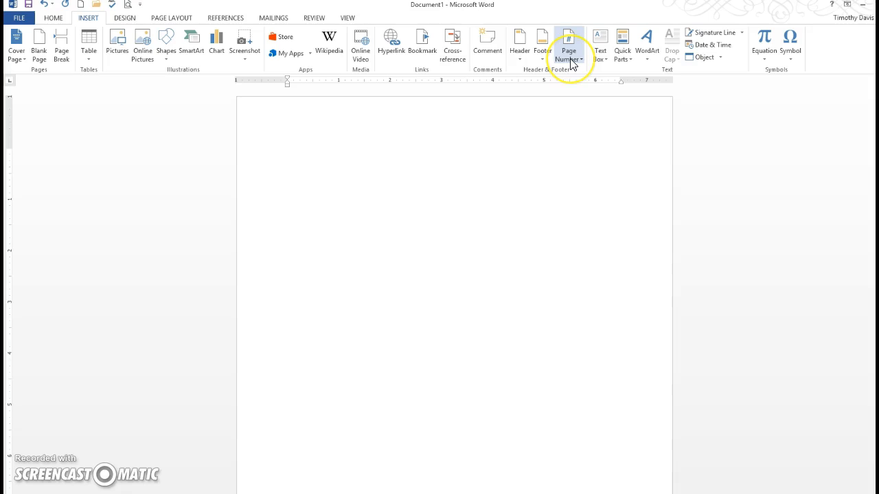
left_click(572, 61)
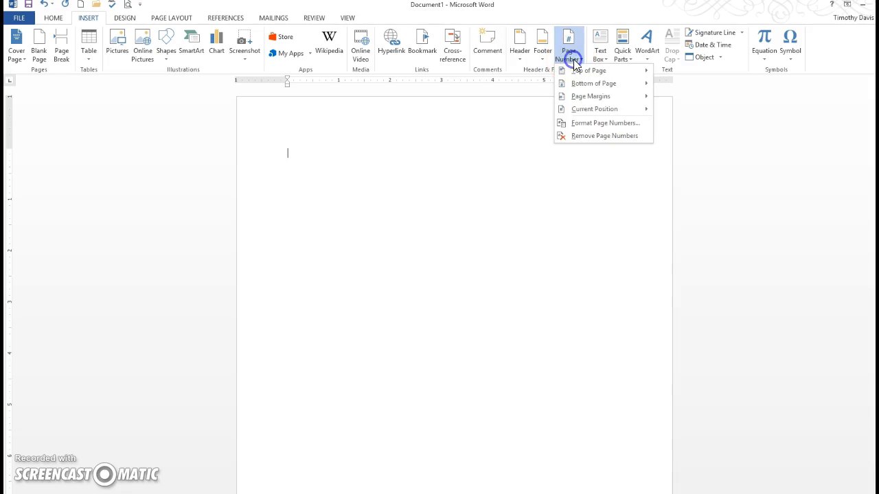
mouse_move(582, 70)
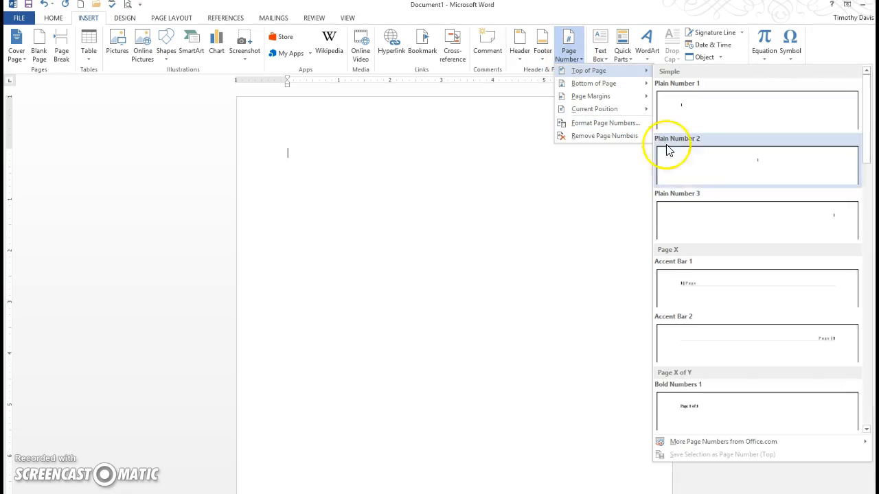
left_click(817, 232)
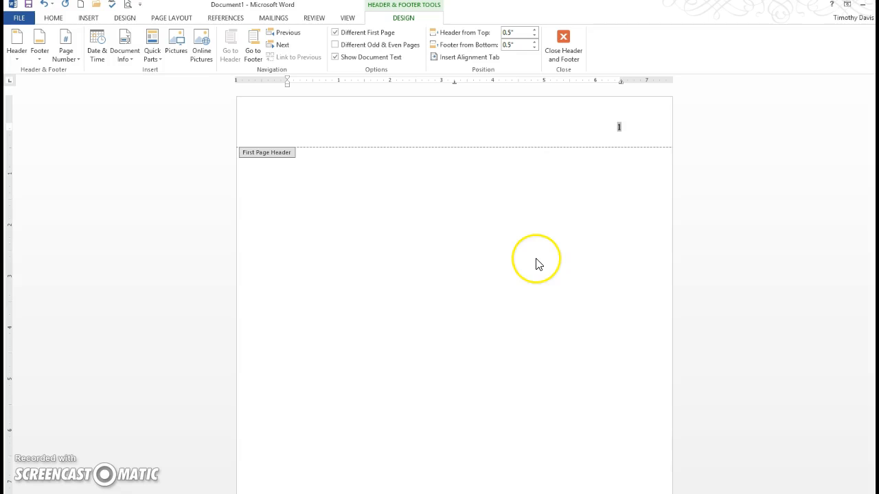
Turn off the different first-page header and delete "APA TEMPLATE" from the header, keeping the page number.
left_click(337, 37)
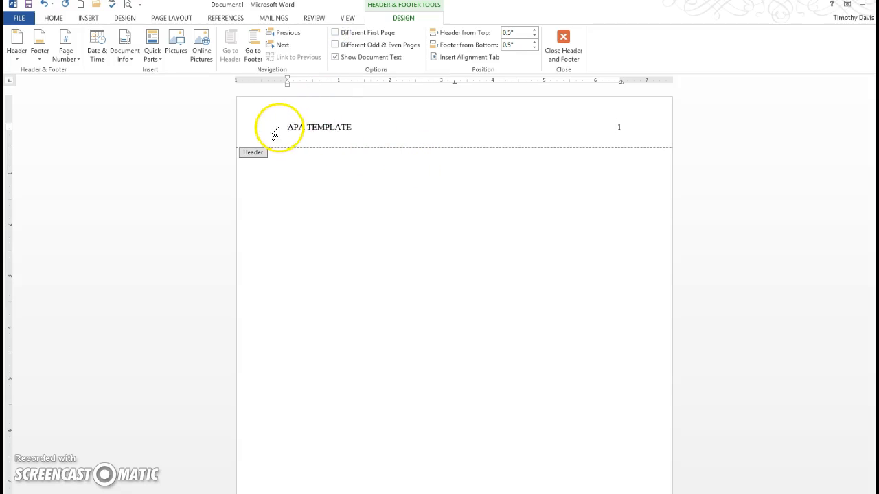
left_click_drag(289, 130, 350, 127)
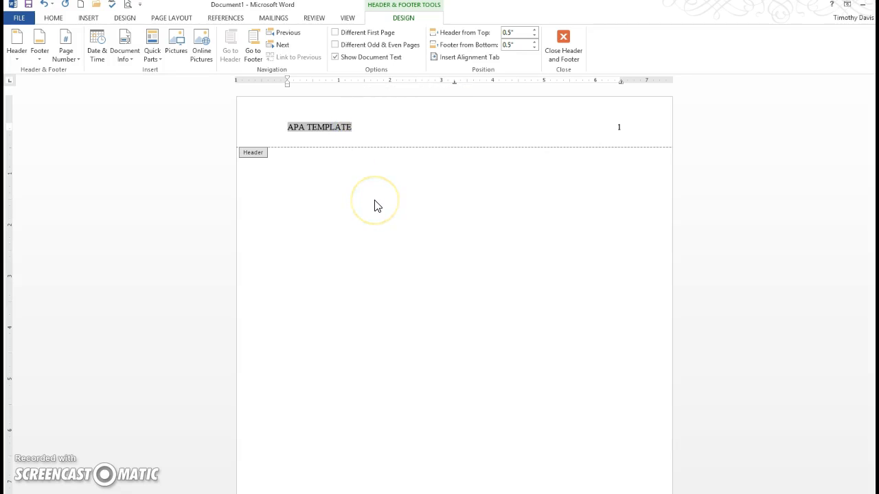
key("Delete")
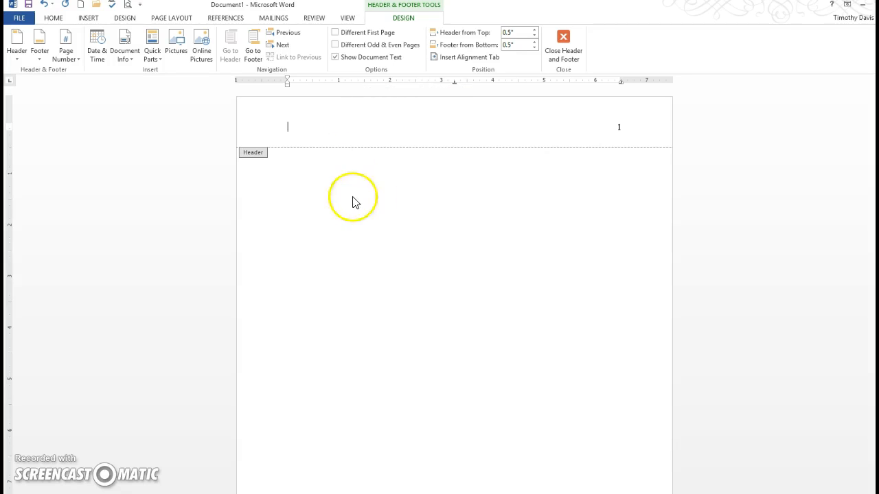
Put the author's last name and a space before the header's page number, and return to the body.
left_click(613, 129)
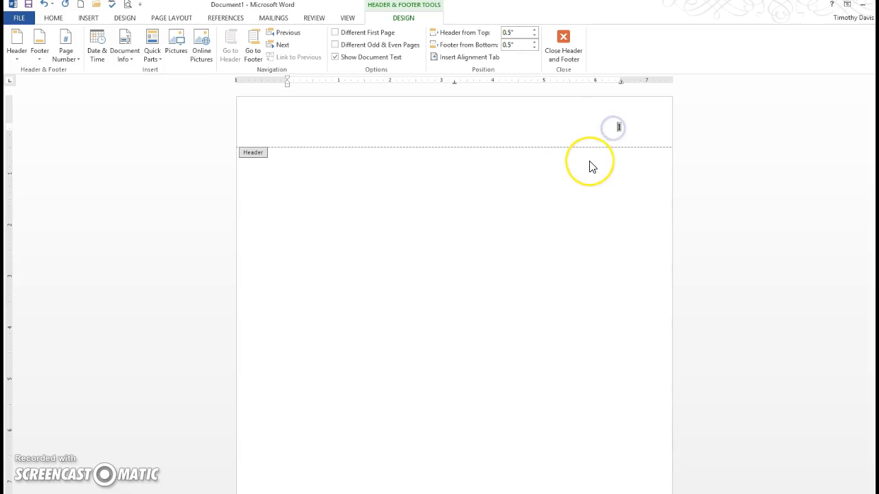
type("Davis")
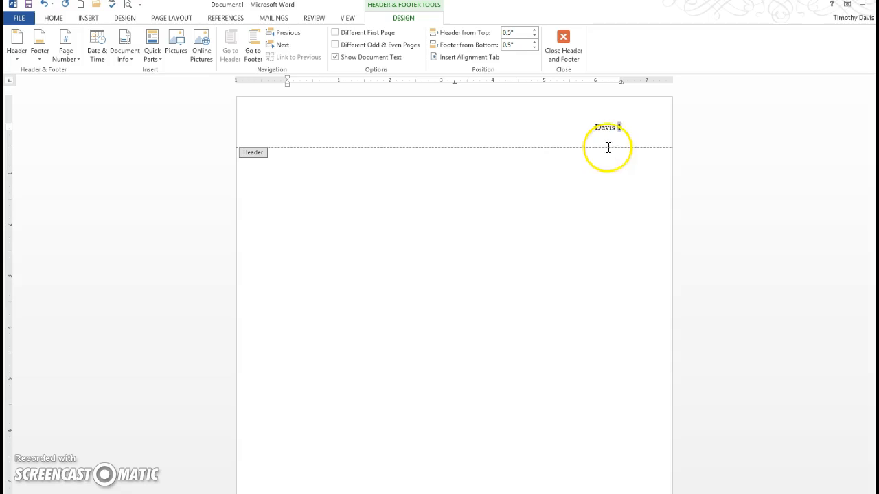
left_click(563, 51)
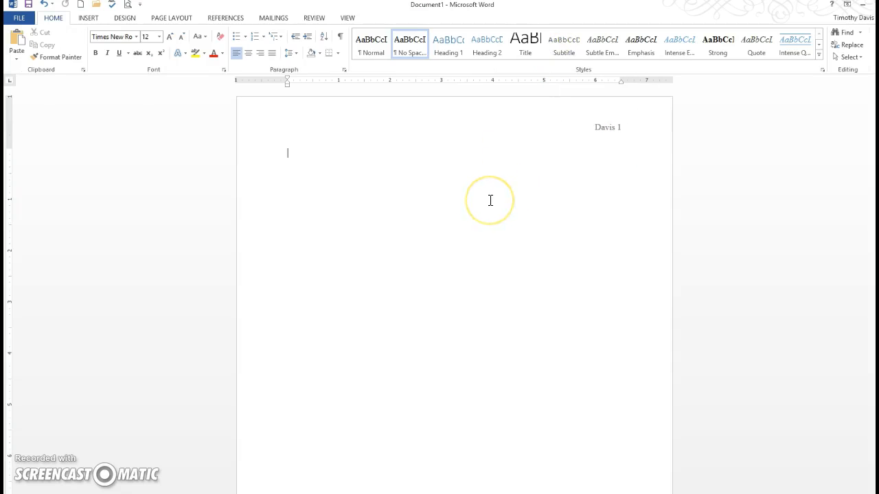
Enter the author's full name as the first left-aligned line of the page's heading block.
type("Timothy O. Davis")
key("BackSpace")
key("BackSpace")
key("BackSpace")
key("BackSpace")
key("BackSpace")
type("Davis ")
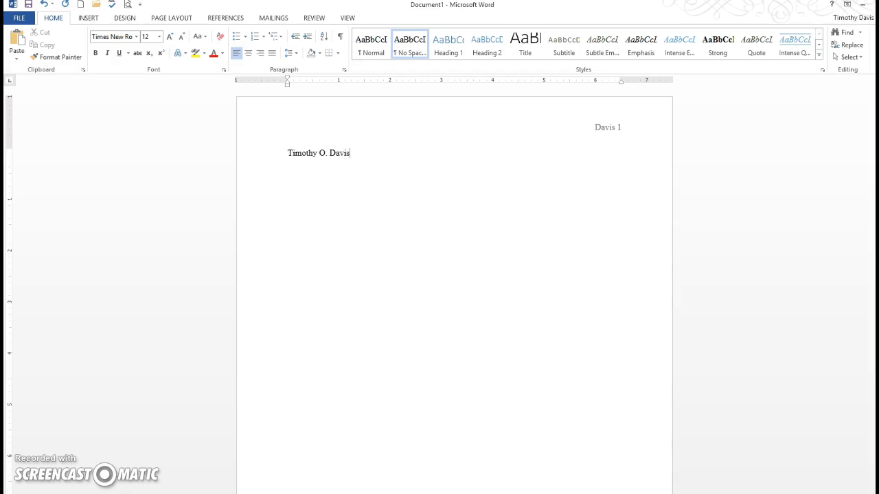
Complete the heading block with the professor's title and name, "English 122" and "12 July 2015" on separate lines.
type("Professor")
type(" Davis ")
type("English ")
type("122 ")
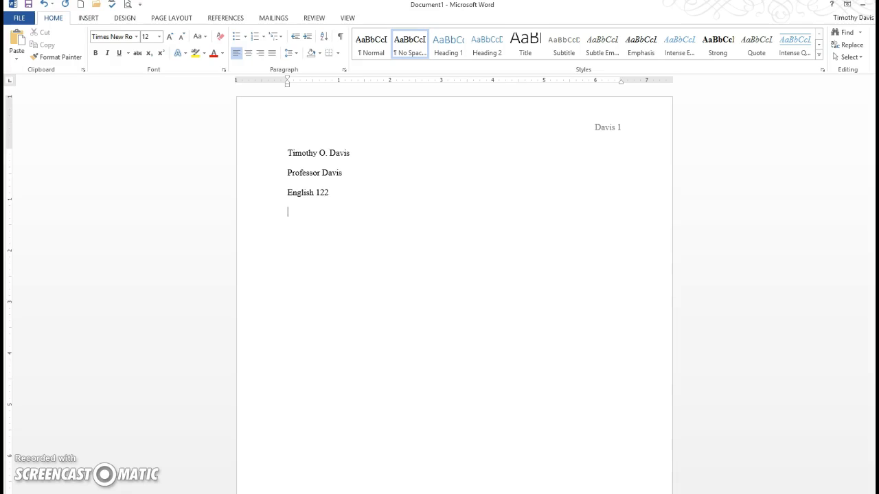
type("12 July")
key("Return")
Add the centred title "MLA Template" and, below it, the left-aligned paragraph "Here is my paper." with an indented first line.
key("ctrl+e")
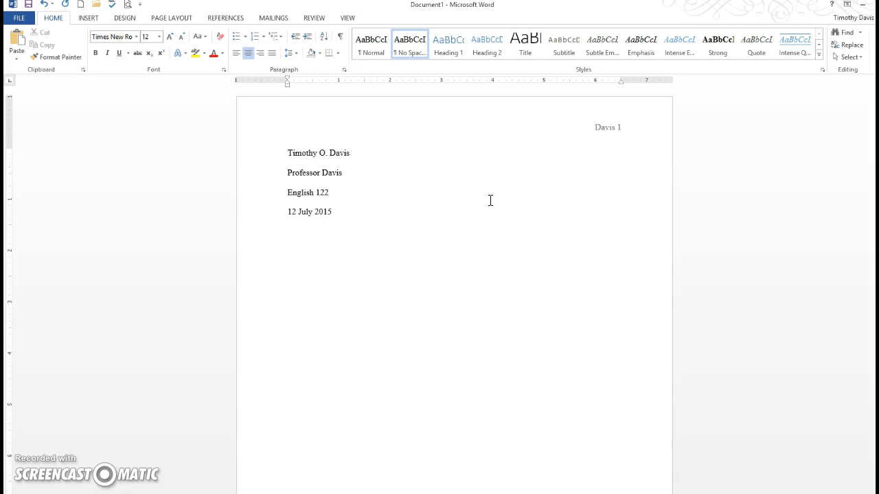
type("MLA Template")
key("Return")
key("ctrl+l")
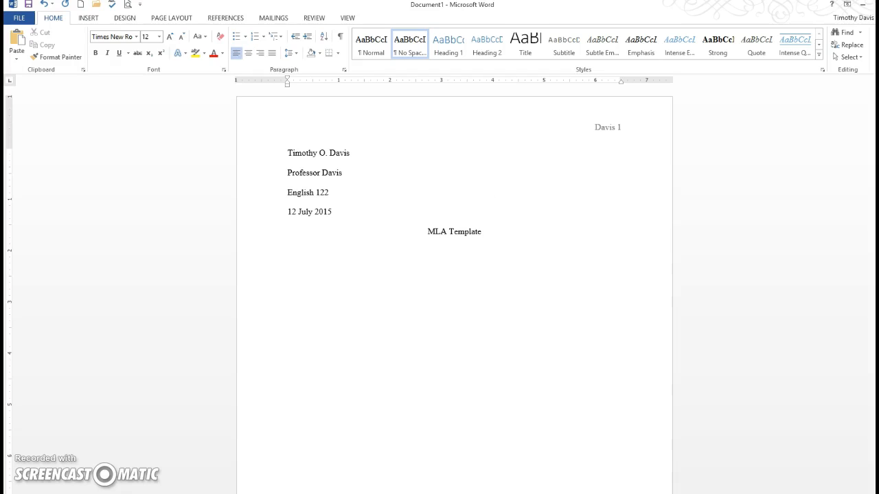
key("Tab")
type("Here is my b")
type("aper.")
Insert a page break on a new centred line after the body text and head the new page "Works Cited".
key("ctrl+e")
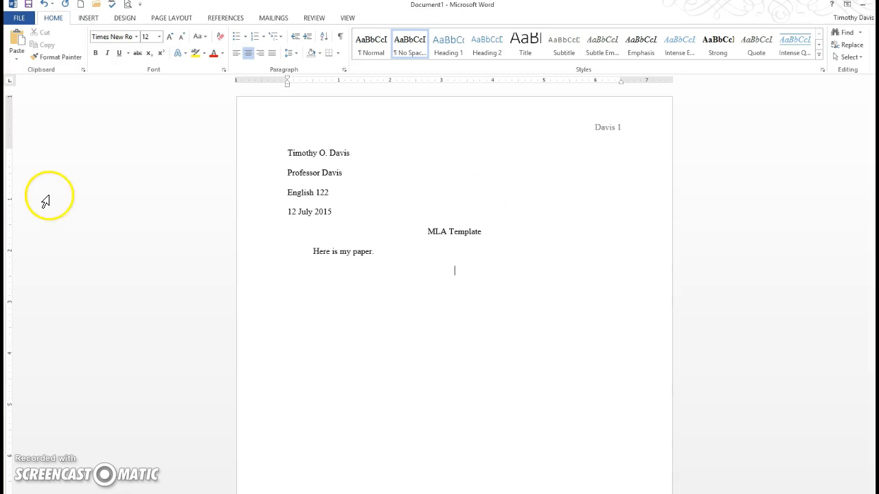
left_click(88, 18)
left_click(67, 55)
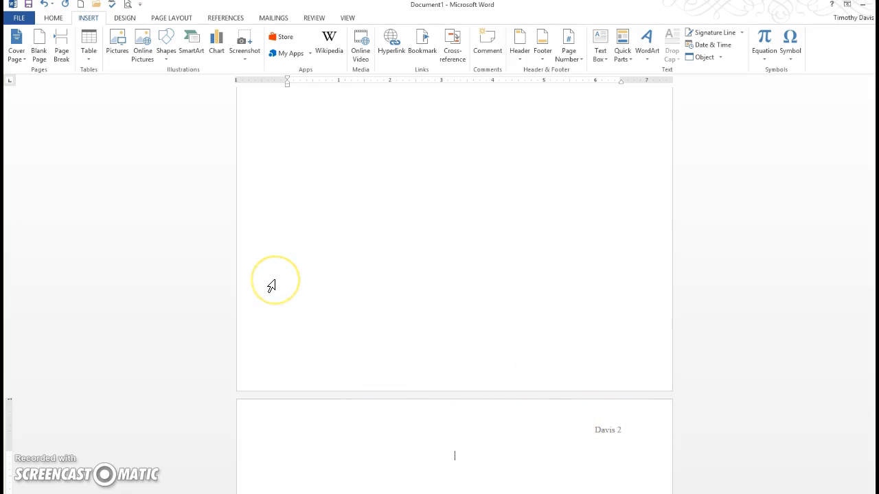
type("Works ")
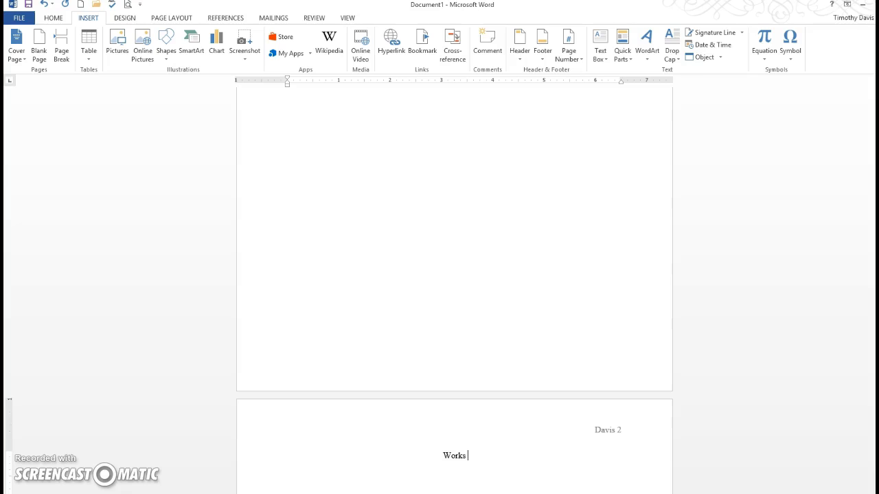
type("Cited")
key("Return")
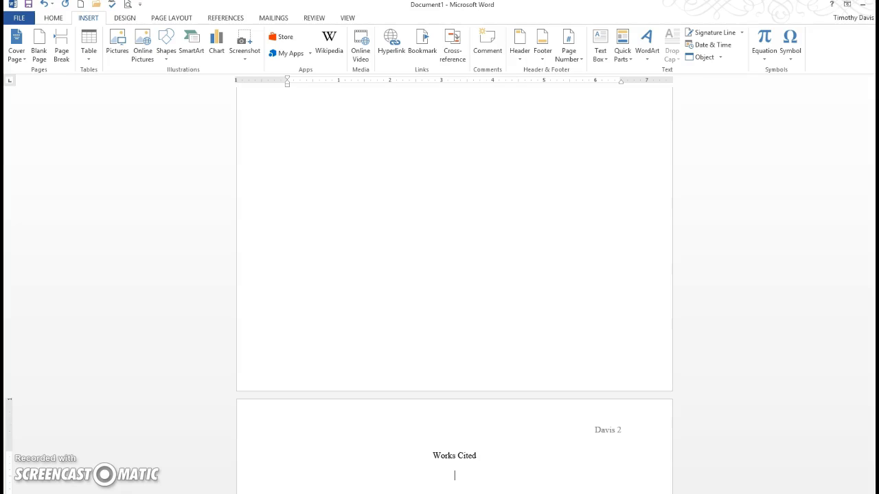
scroll(401, 264, "up", 5)
scroll(401, 265, "up", 2)
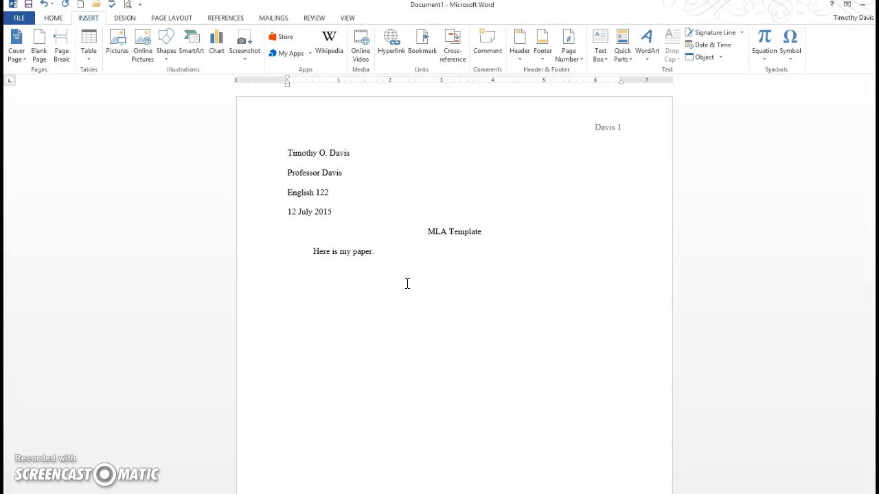
left_click(403, 277)
left_click(309, 286)
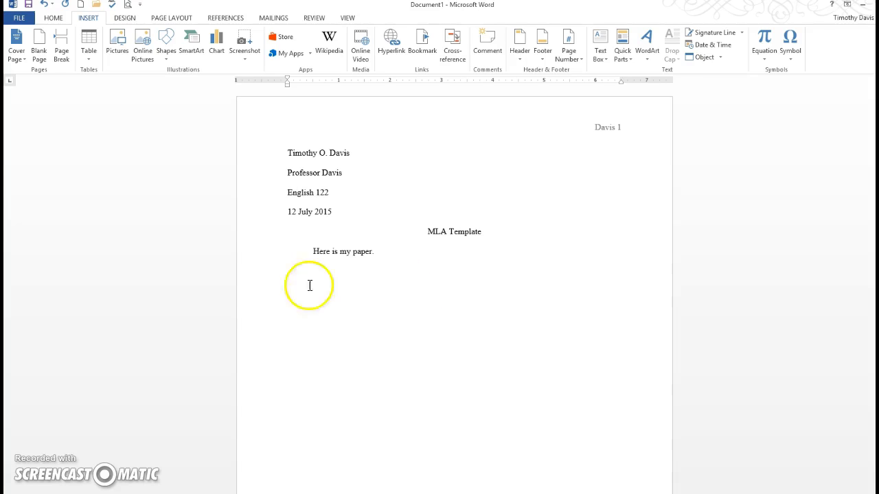